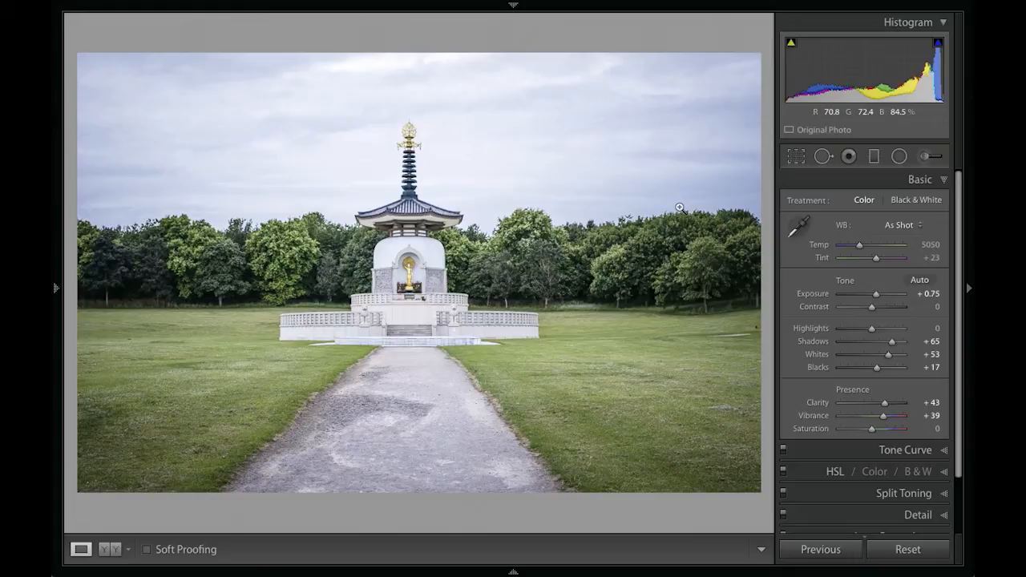
Add a graduated filter with the Exposure effect at 0.52, running from the foreground path up to the base of the temple.
click(877, 157)
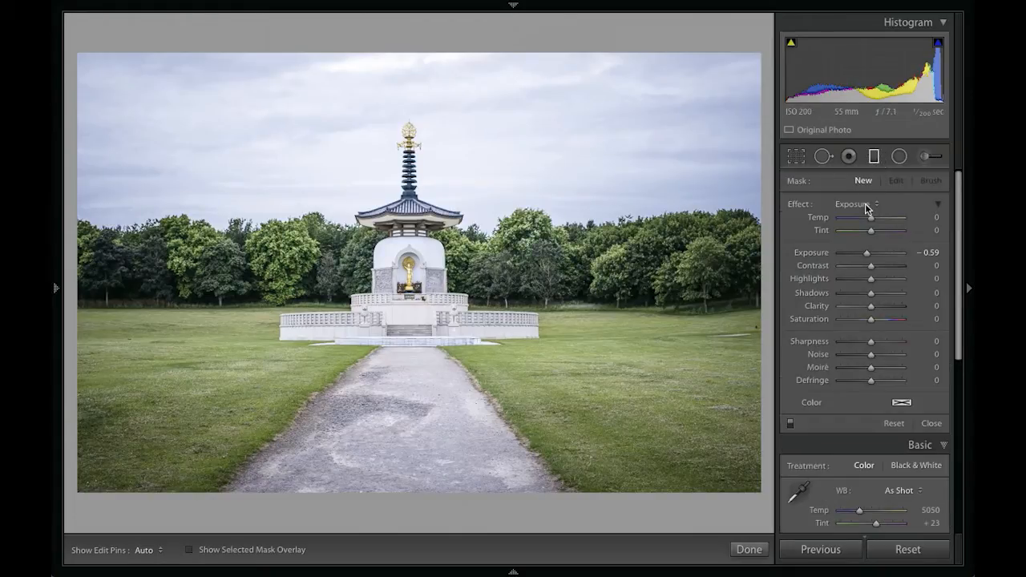
click(864, 204)
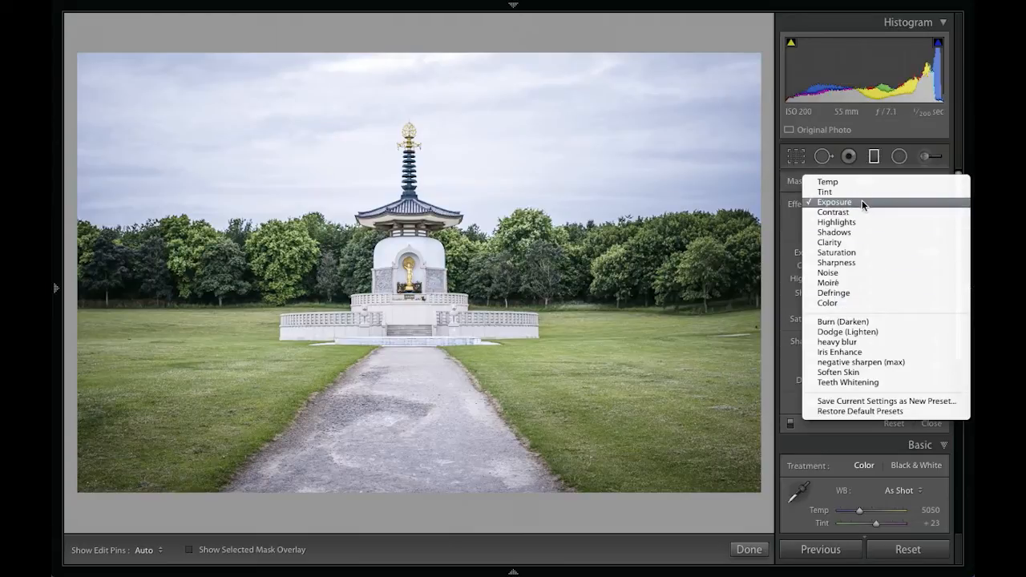
click(859, 202)
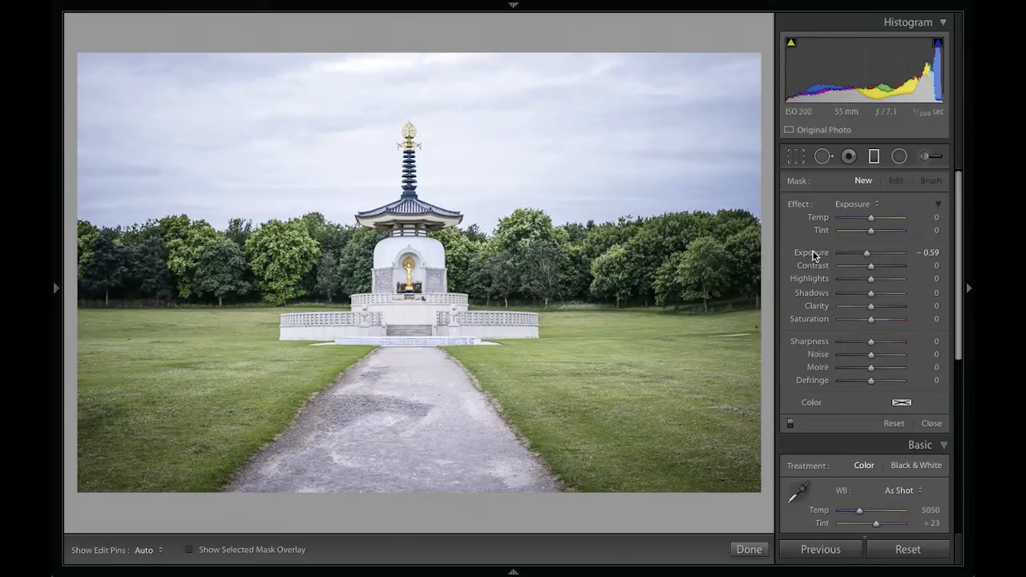
drag(865, 257, 871, 256)
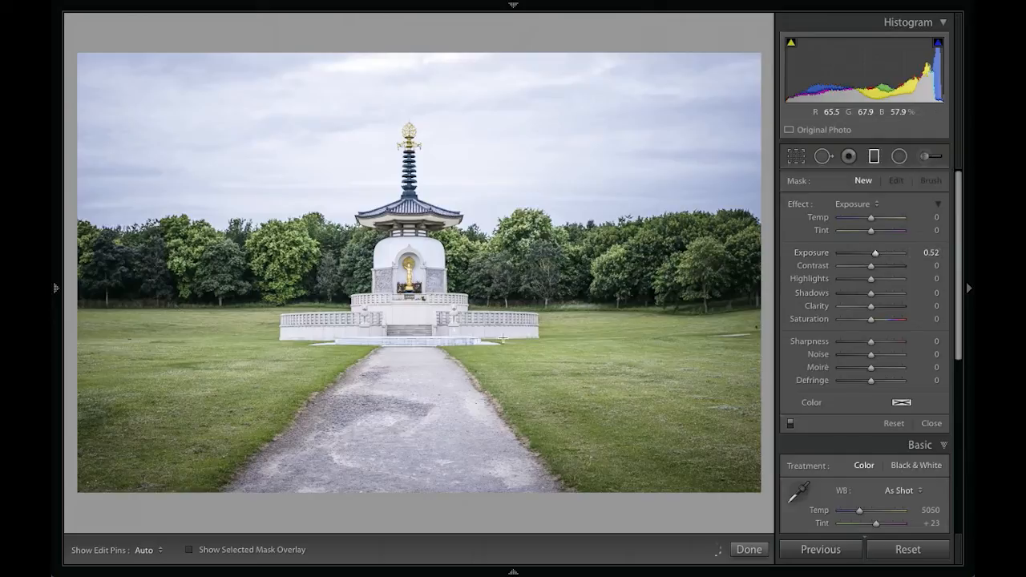
drag(404, 440, 406, 334)
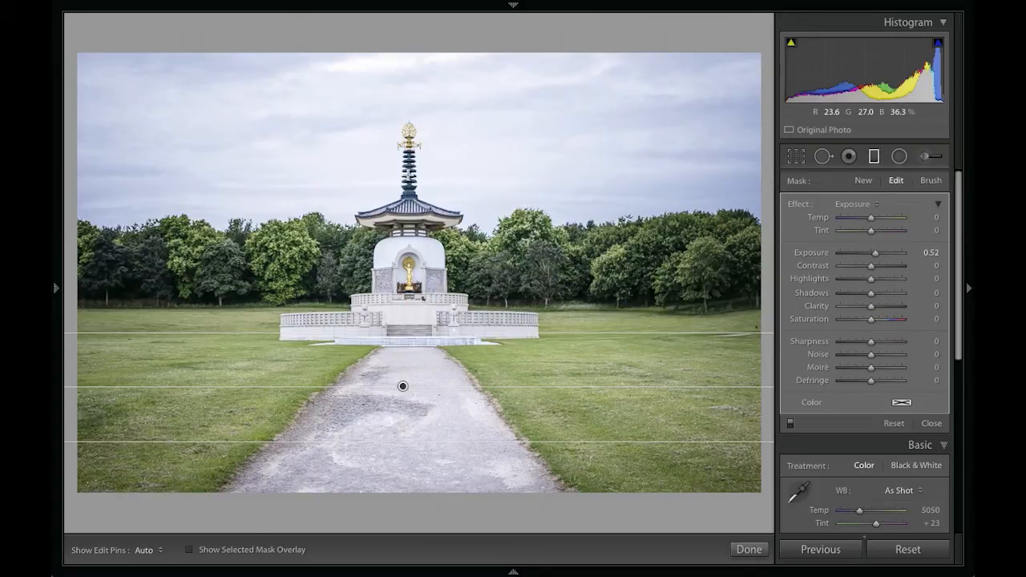
Add a second graduated filter from the sky down into the treeline and set its exposure to -0.78.
drag(408, 173, 403, 272)
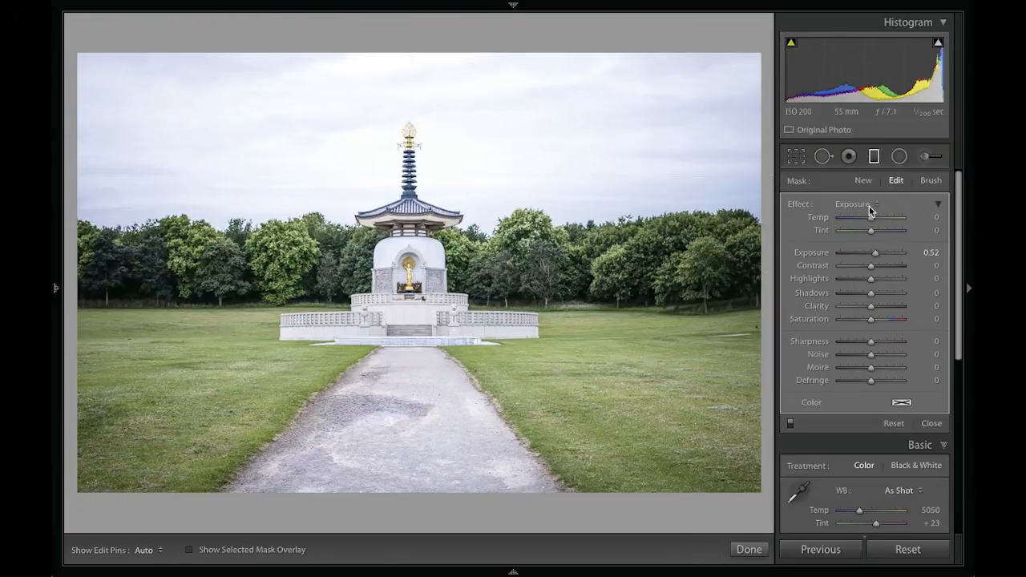
drag(873, 254, 867, 253)
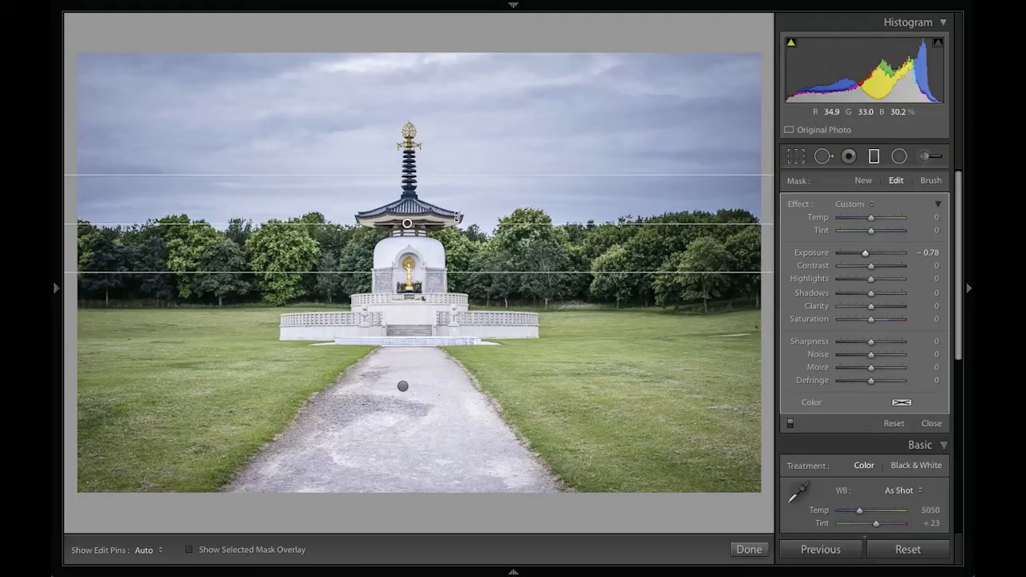
Switch the sky filter to brush editing of its mask and show the selected mask overlay.
click(927, 181)
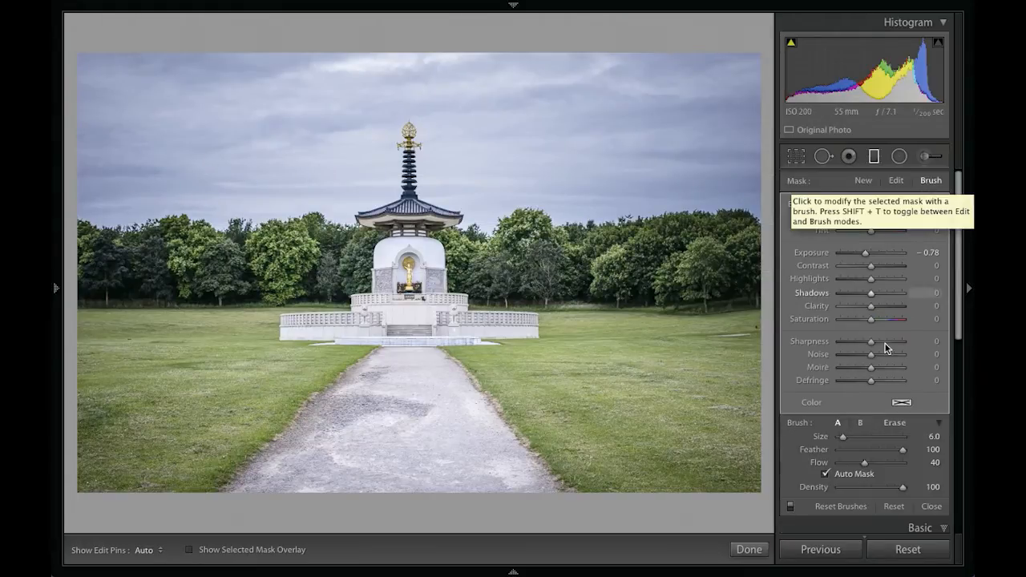
scroll(899, 447, down, 3)
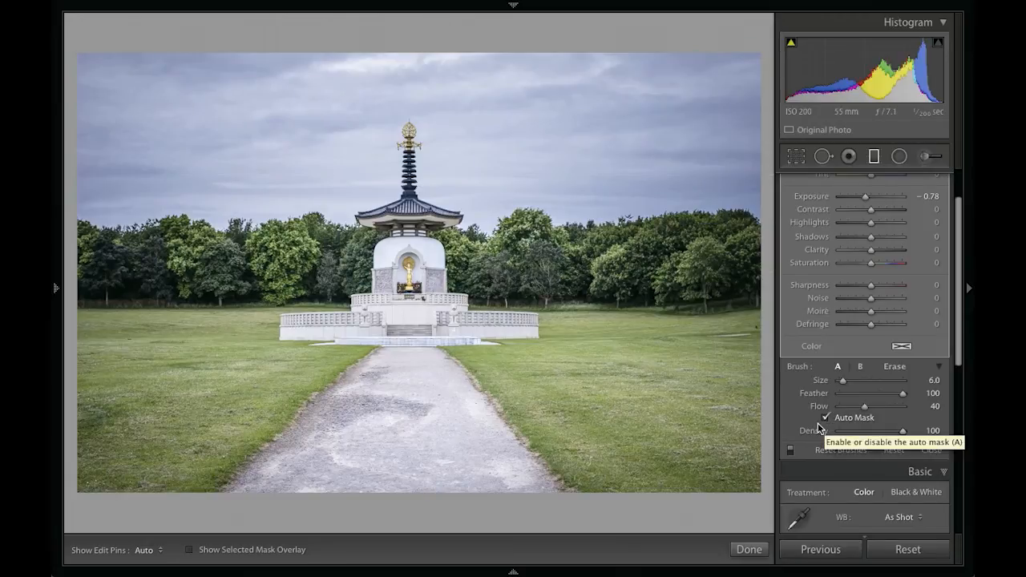
click(190, 551)
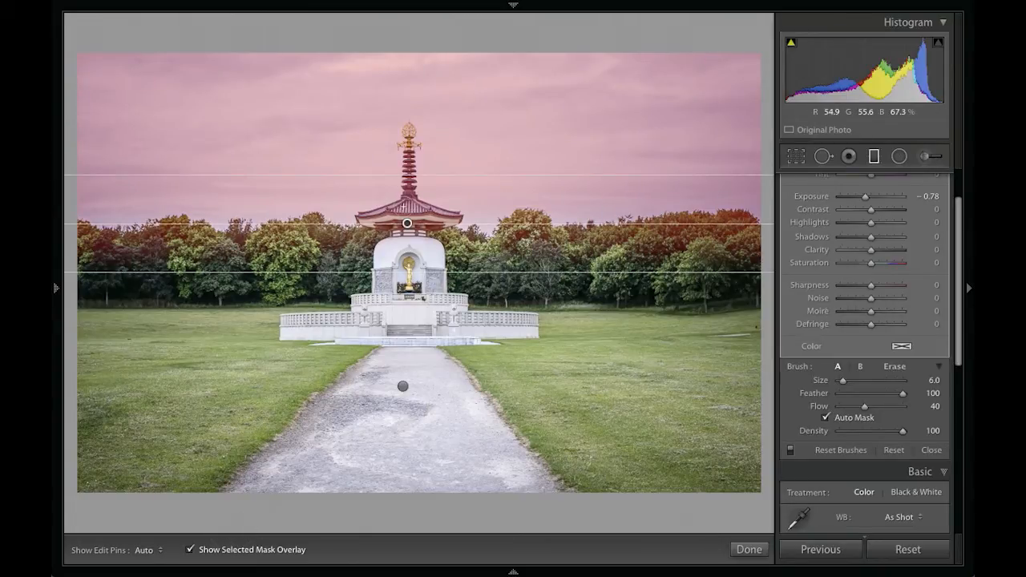
key(super+space)
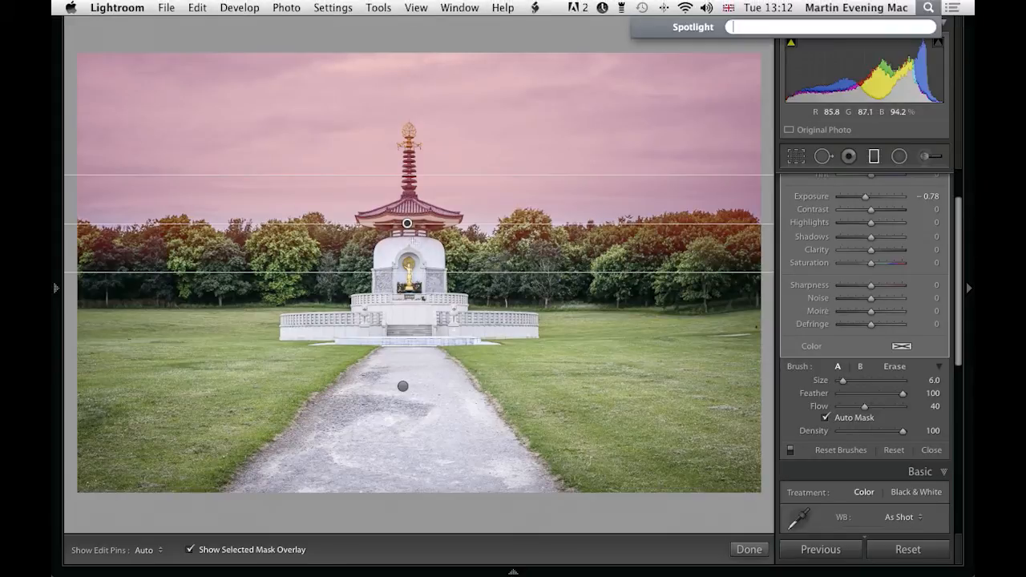
click(507, 28)
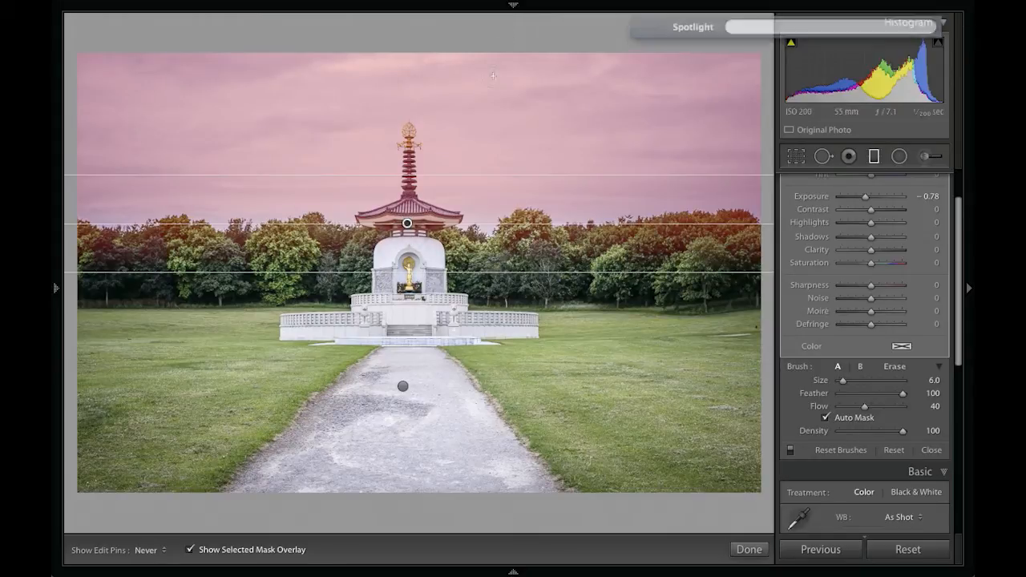
Erase the sky filter's mask from the pagoda roof, spire and gold finial using the Erase brush at size 10 with Auto Mask.
click(414, 243)
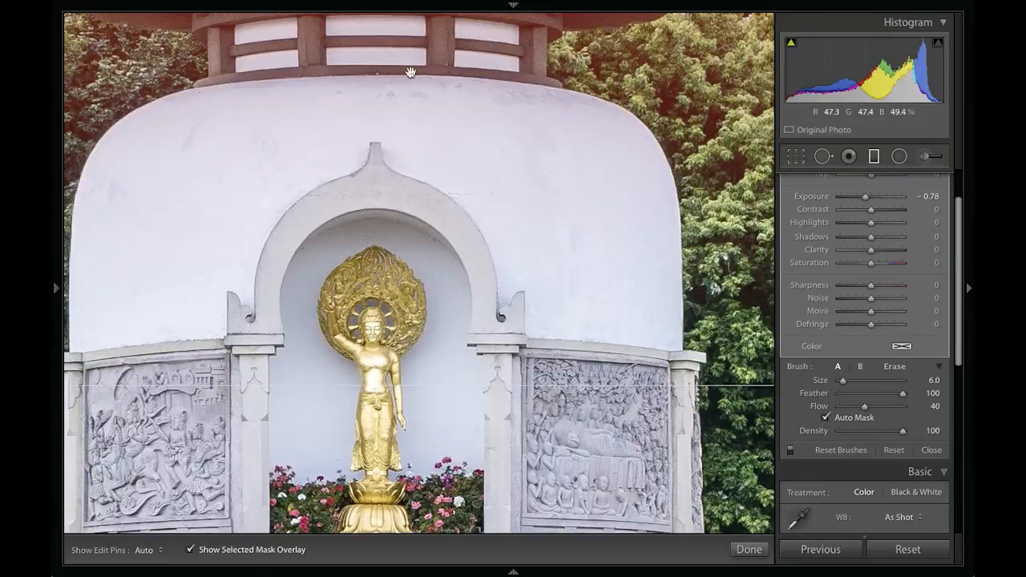
drag(409, 71, 416, 265)
drag(412, 136, 411, 337)
mouse_move(396, 166)
mouse_down()
mouse_move(412, 295)
mouse_move(394, 236)
mouse_move(397, 321)
mouse_up()
drag(403, 230, 410, 281)
key(alt+super+minus)
key(alt+super+minus)
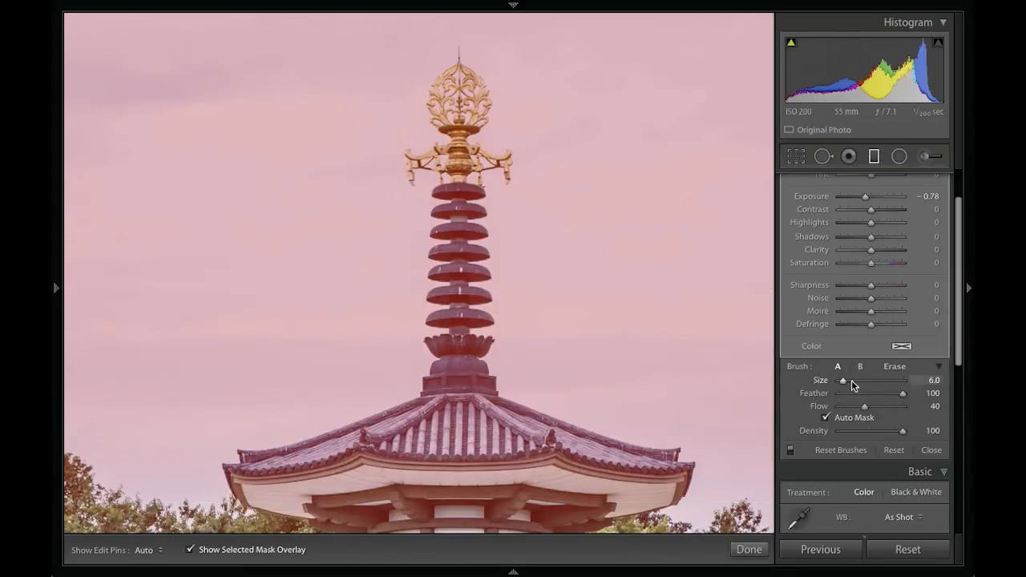
click(894, 366)
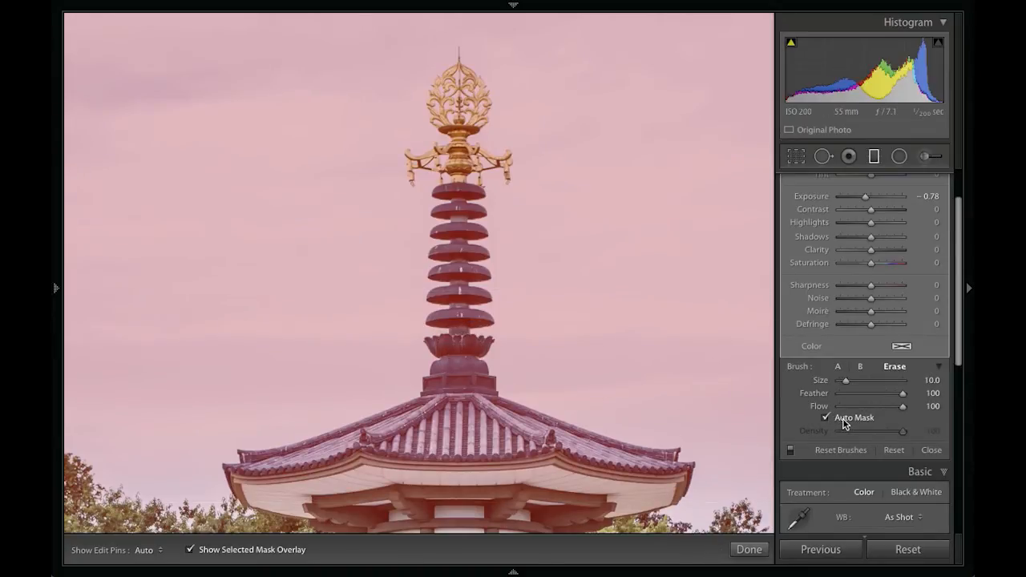
key(h)
mouse_move(267, 475)
mouse_down()
mouse_move(293, 460)
mouse_move(256, 457)
mouse_move(372, 439)
mouse_move(240, 456)
mouse_move(252, 461)
mouse_move(229, 476)
mouse_move(256, 506)
mouse_move(269, 488)
mouse_move(313, 478)
mouse_move(275, 493)
mouse_move(365, 485)
mouse_move(368, 466)
mouse_move(271, 469)
mouse_move(430, 416)
mouse_move(369, 436)
mouse_move(452, 396)
mouse_move(312, 441)
mouse_move(361, 438)
mouse_move(333, 462)
mouse_move(386, 434)
mouse_move(439, 393)
mouse_move(425, 382)
mouse_move(442, 363)
mouse_move(480, 371)
mouse_move(449, 377)
mouse_move(476, 376)
mouse_move(481, 398)
mouse_move(473, 397)
mouse_move(519, 434)
mouse_move(475, 411)
mouse_move(563, 443)
mouse_move(521, 417)
mouse_move(507, 422)
mouse_move(652, 460)
mouse_move(630, 451)
mouse_move(673, 455)
mouse_move(673, 476)
mouse_move(592, 448)
mouse_move(625, 453)
mouse_move(682, 489)
mouse_move(614, 518)
mouse_move(631, 518)
mouse_move(452, 492)
mouse_move(427, 497)
mouse_move(512, 500)
mouse_move(325, 508)
mouse_move(564, 513)
mouse_move(476, 442)
mouse_move(617, 467)
mouse_move(454, 489)
mouse_up()
drag(458, 497, 474, 360)
mouse_move(482, 212)
mouse_down()
mouse_move(465, 469)
mouse_move(420, 407)
mouse_move(452, 378)
mouse_move(433, 356)
mouse_move(473, 280)
mouse_move(441, 253)
mouse_up()
mouse_move(418, 186)
mouse_down()
mouse_move(464, 192)
mouse_move(395, 250)
mouse_move(392, 267)
mouse_move(485, 254)
mouse_up()
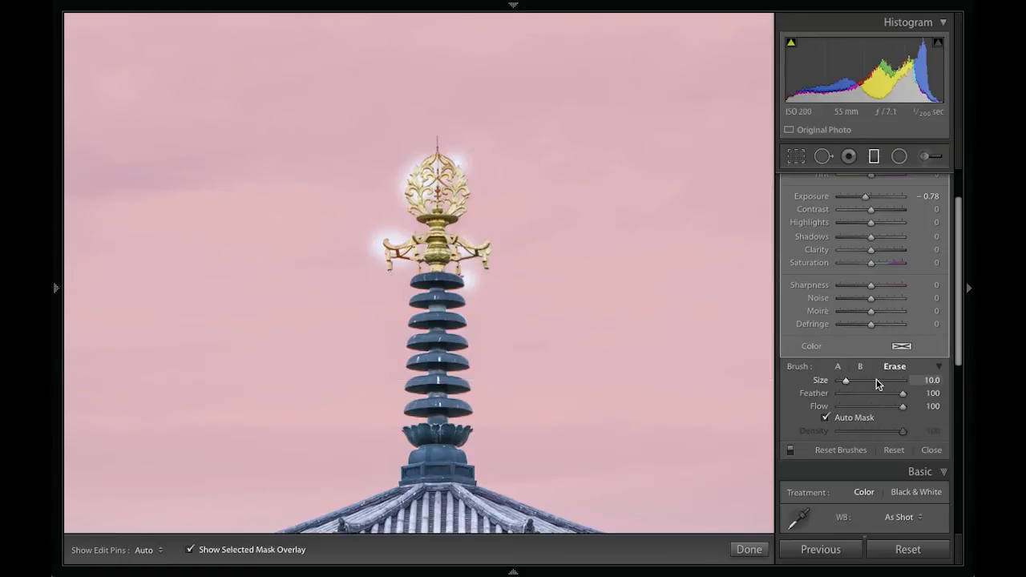
Paint the mask back into the sky gaps around the gold finial with brush A at size 4, flow 40.
click(838, 366)
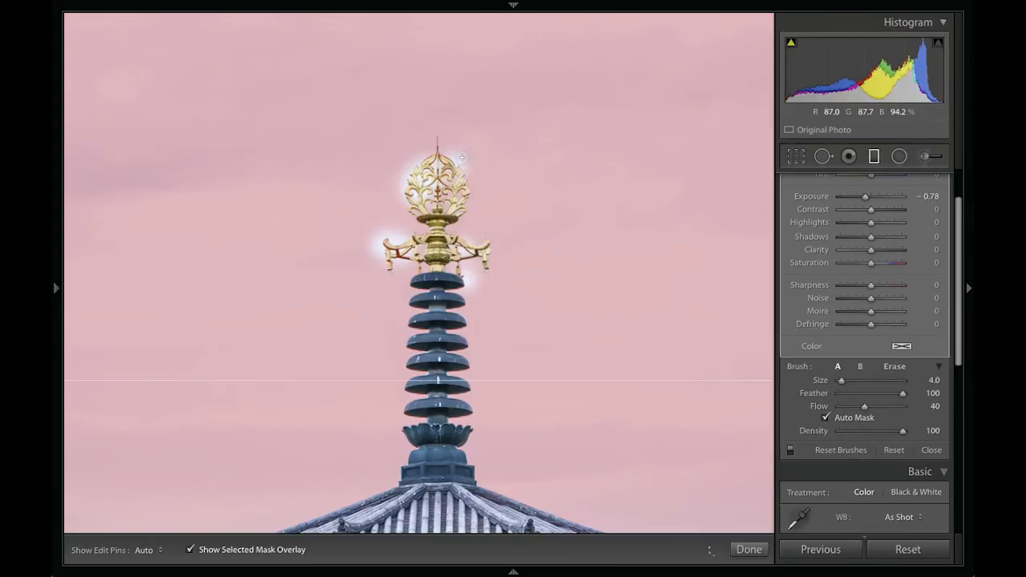
key(h)
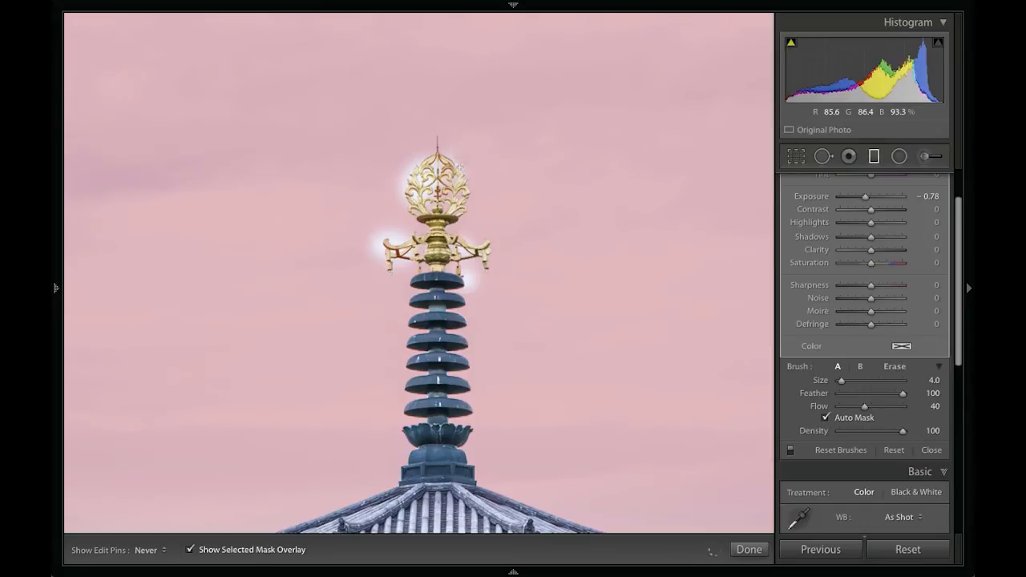
key(h)
drag(394, 191, 400, 198)
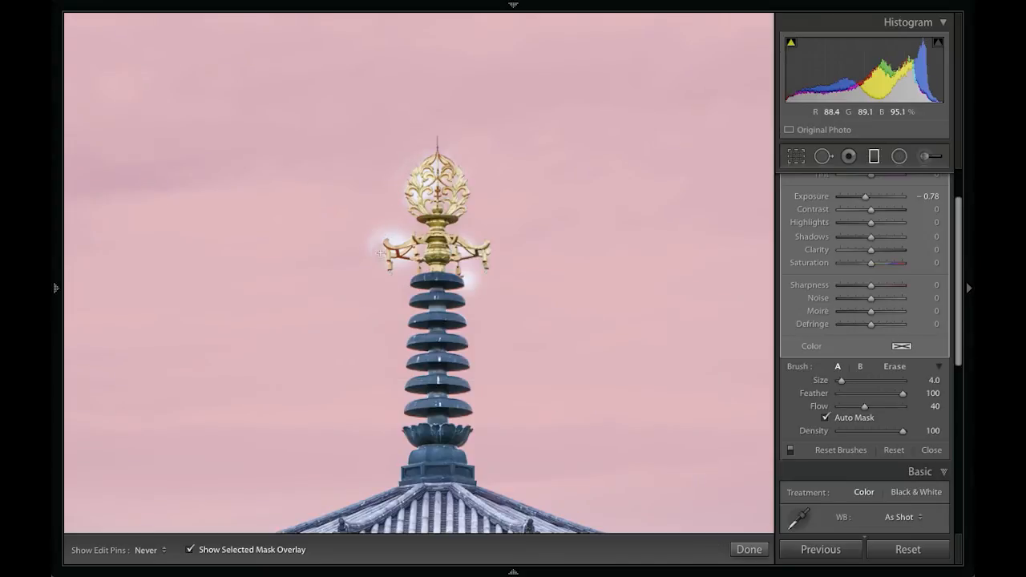
drag(460, 272, 466, 276)
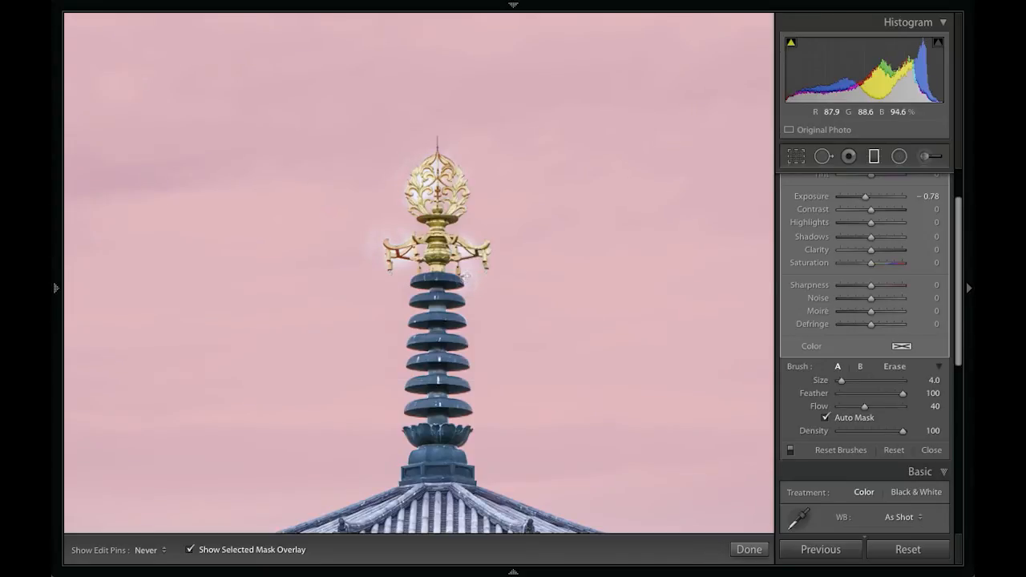
mouse_move(407, 253)
mouse_down()
mouse_move(398, 258)
mouse_move(406, 248)
mouse_up()
drag(417, 198, 430, 194)
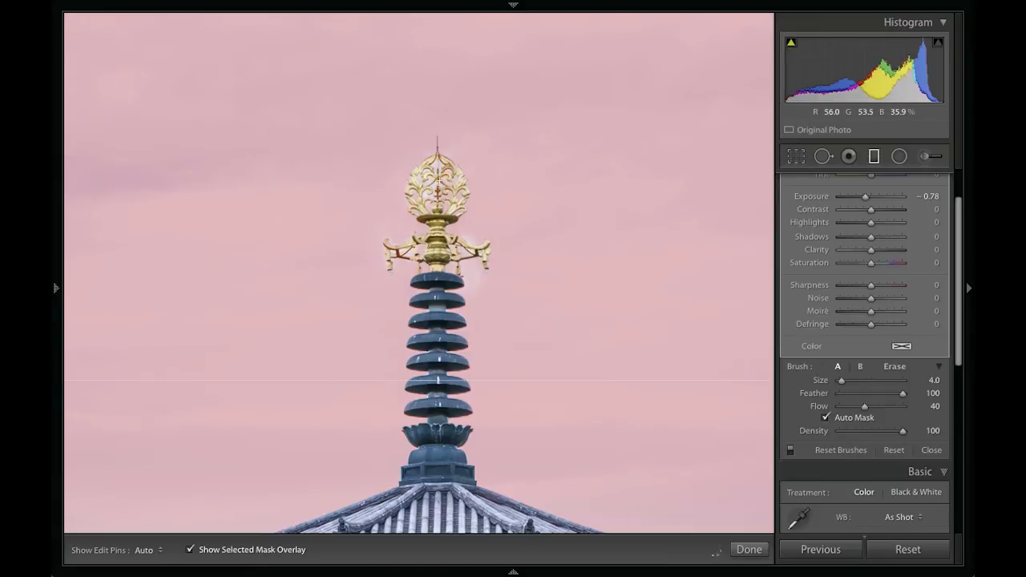
Erase the sky filter's mask from the trees on both sides of the temple using the Erase brush at size 8.
key(z)
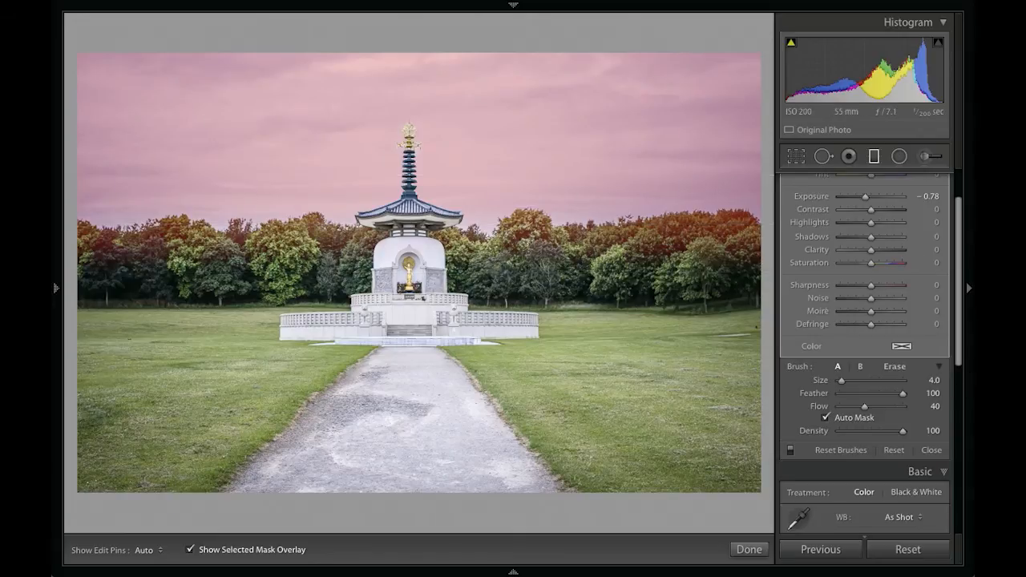
click(895, 367)
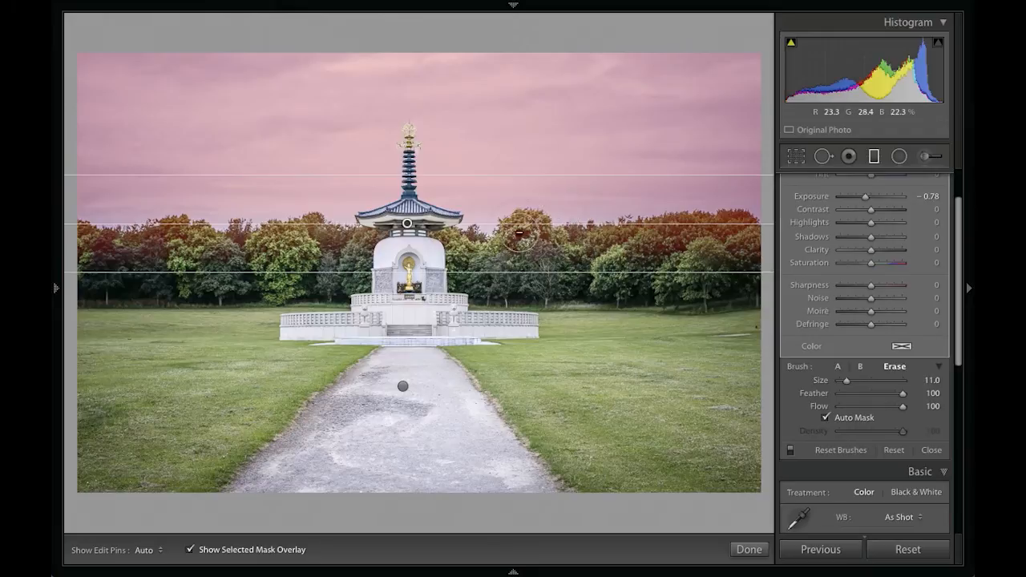
scroll(517, 253, down, 3)
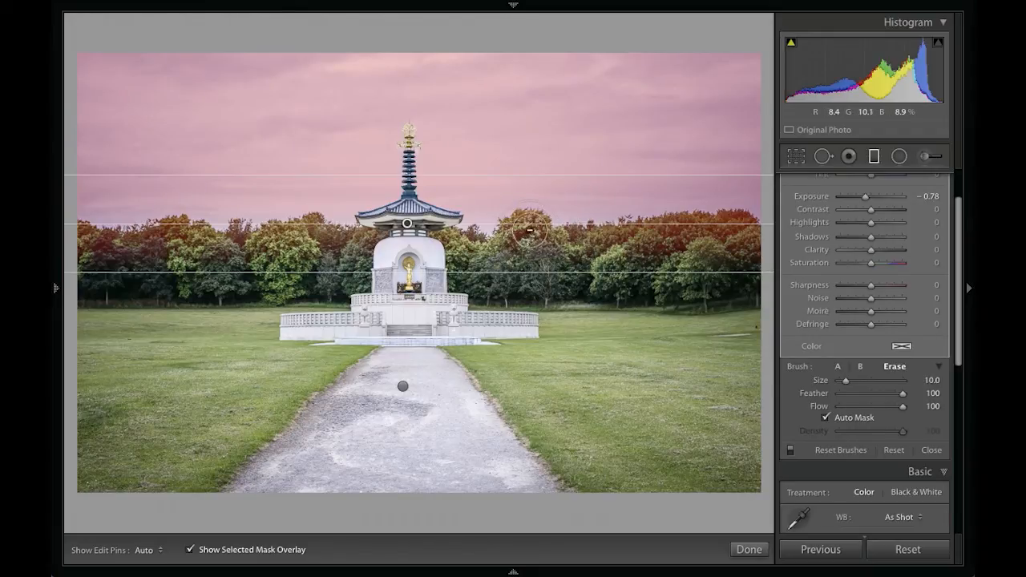
key(h)
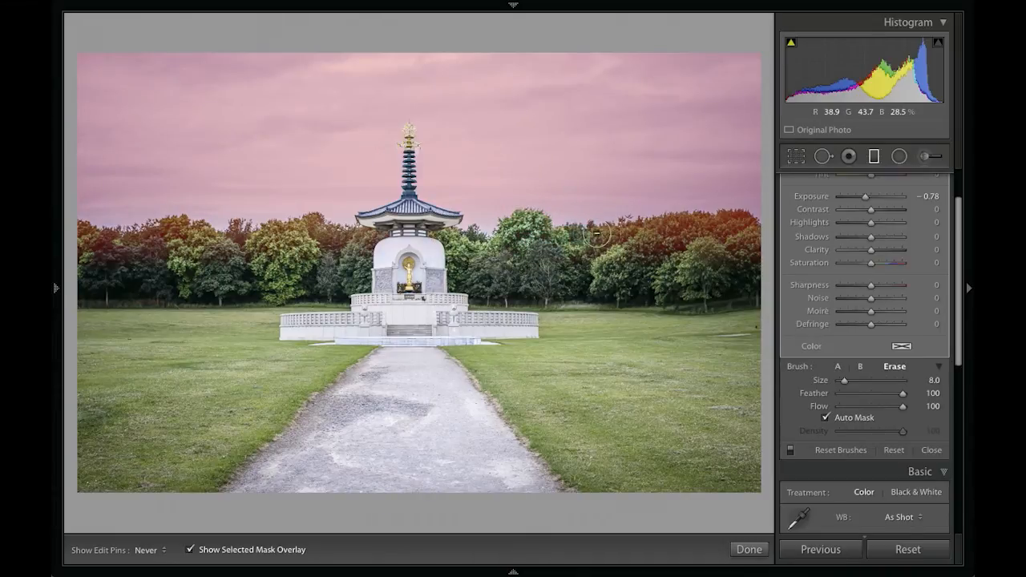
mouse_move(681, 228)
mouse_down()
mouse_move(679, 237)
mouse_move(705, 226)
mouse_move(743, 232)
mouse_up()
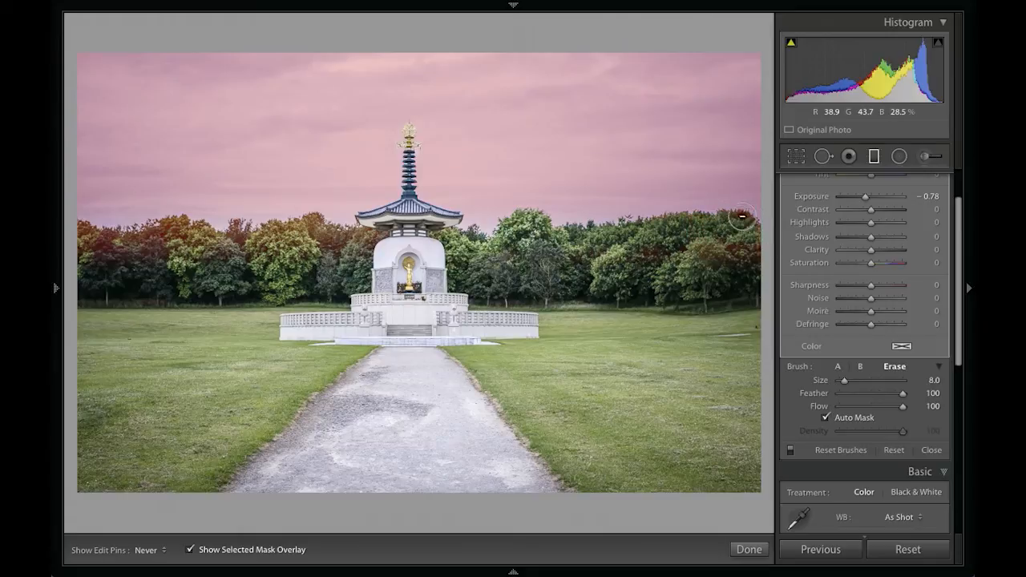
drag(620, 254, 661, 256)
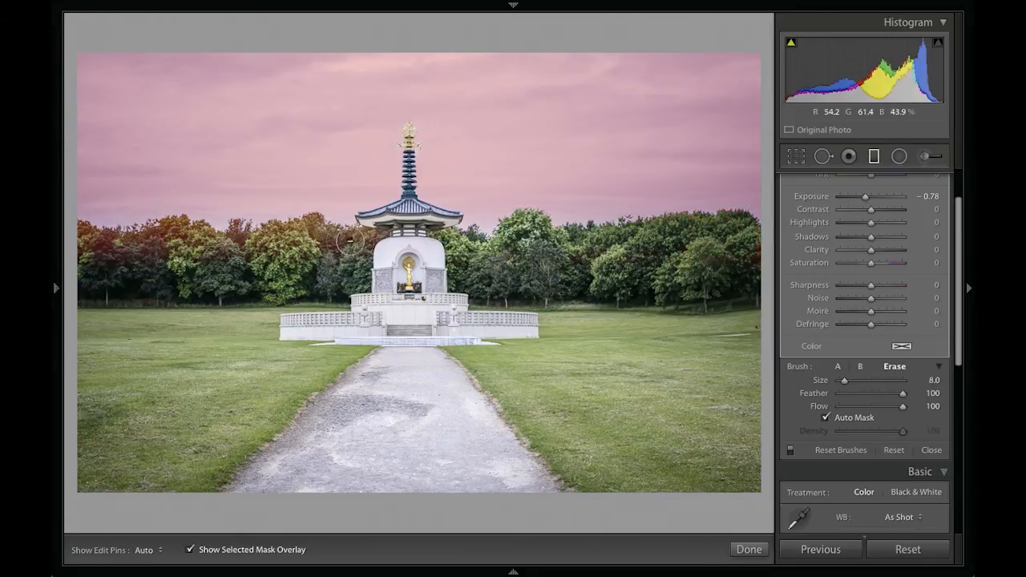
mouse_move(305, 227)
mouse_down()
mouse_move(234, 246)
mouse_move(231, 236)
mouse_move(192, 241)
mouse_move(165, 230)
mouse_move(135, 239)
mouse_move(73, 233)
mouse_move(92, 235)
mouse_move(77, 265)
mouse_move(192, 257)
mouse_move(231, 235)
mouse_up()
key(h)
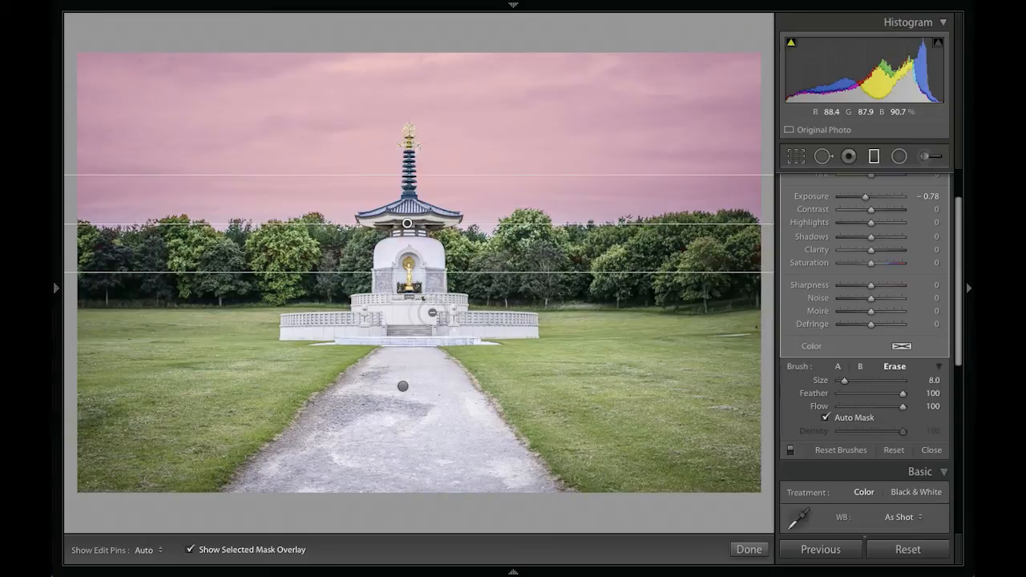
Hide the mask overlay and set the sky filter's exposure to -0.62.
click(190, 550)
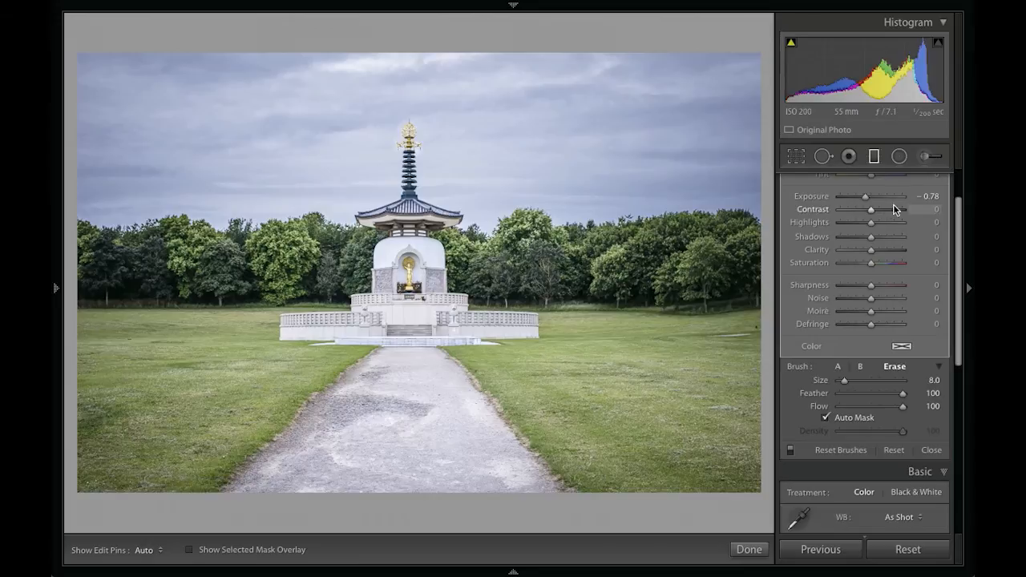
drag(864, 196, 865, 195)
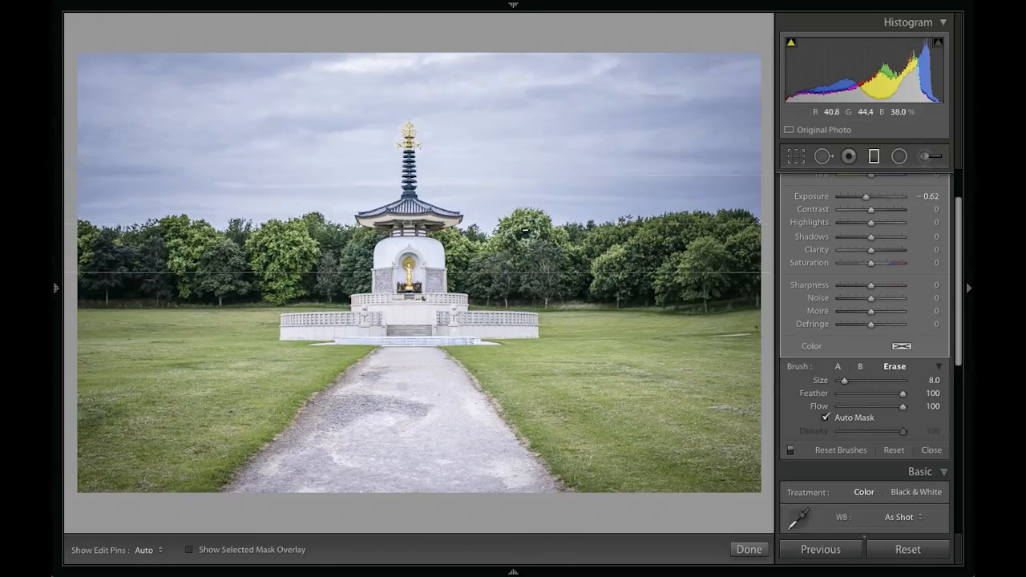
mouse_move(408, 222)
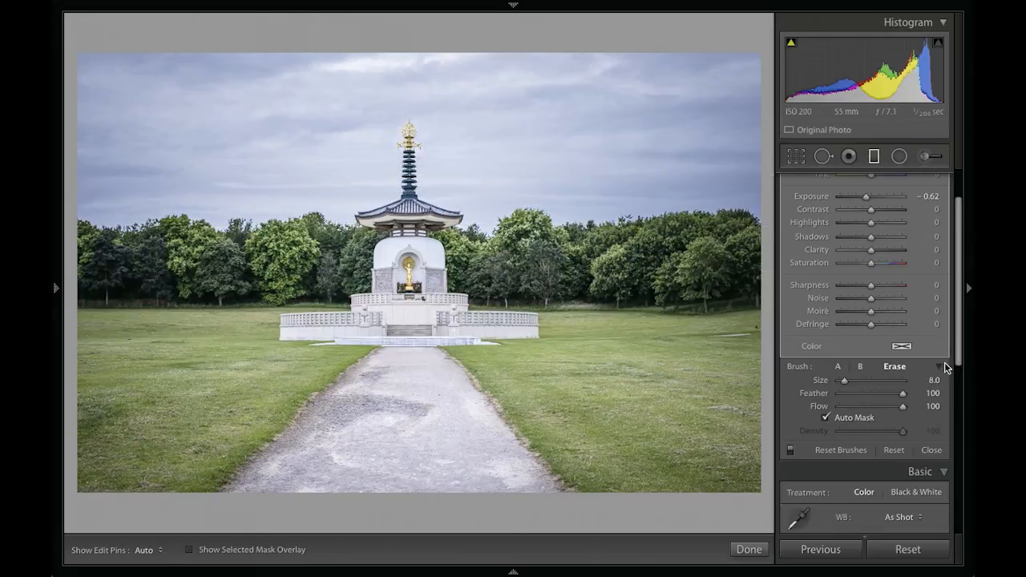
Return the sky filter to Edit mode, widen its gradient both upward and downward, and show the mask overlay.
scroll(959, 303, up, 2)
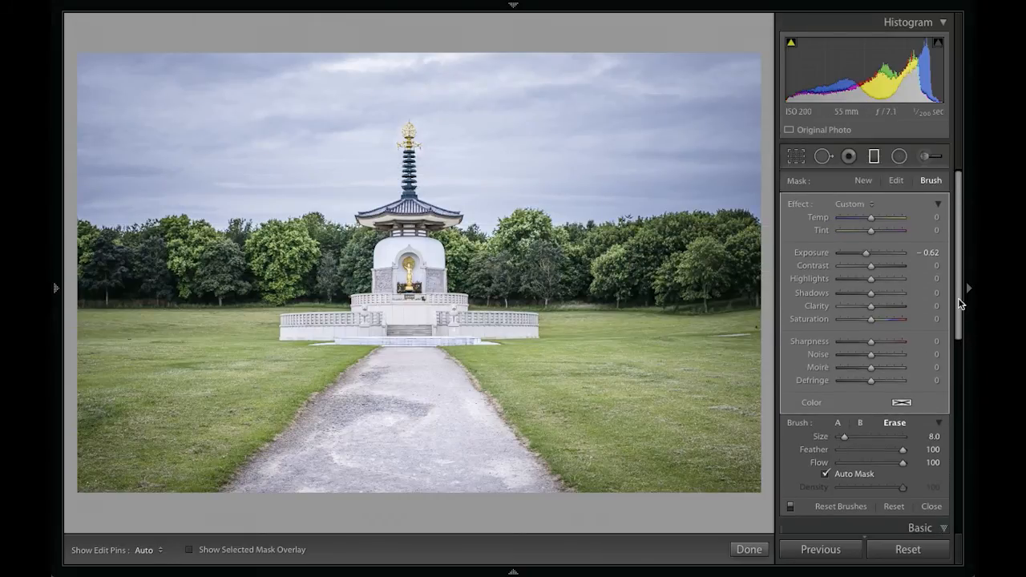
click(896, 183)
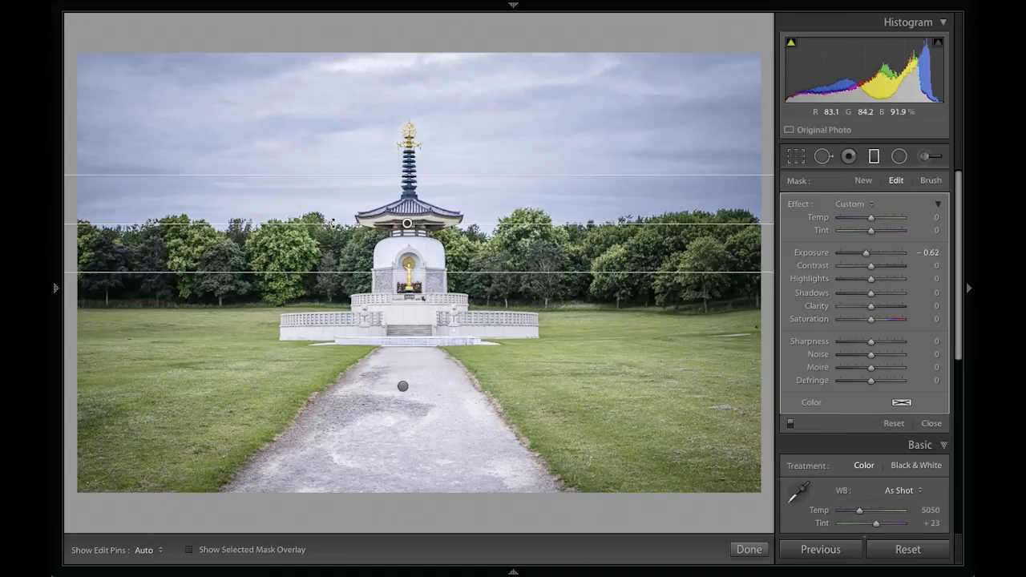
drag(362, 272, 359, 302)
drag(361, 174, 357, 140)
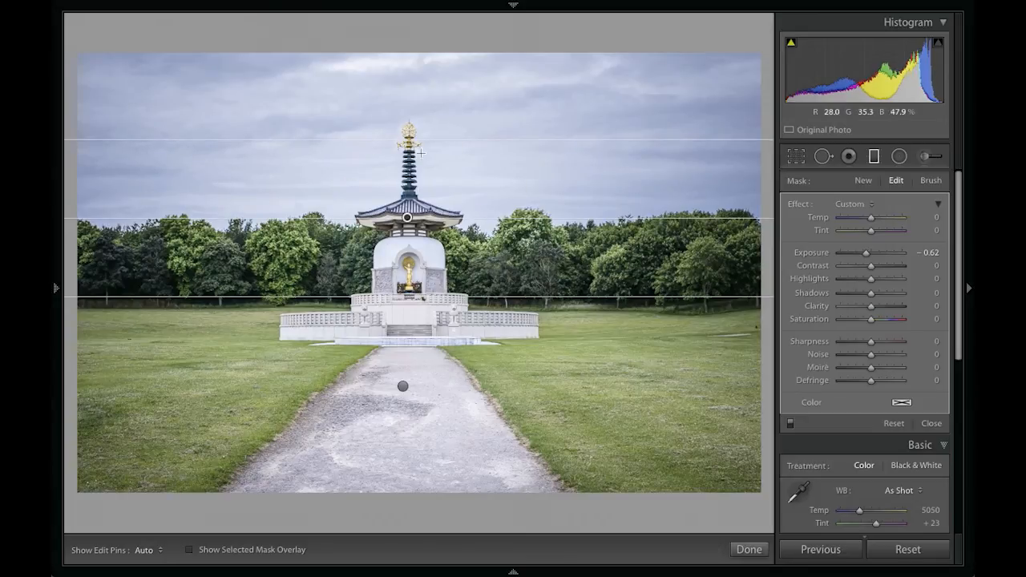
click(190, 550)
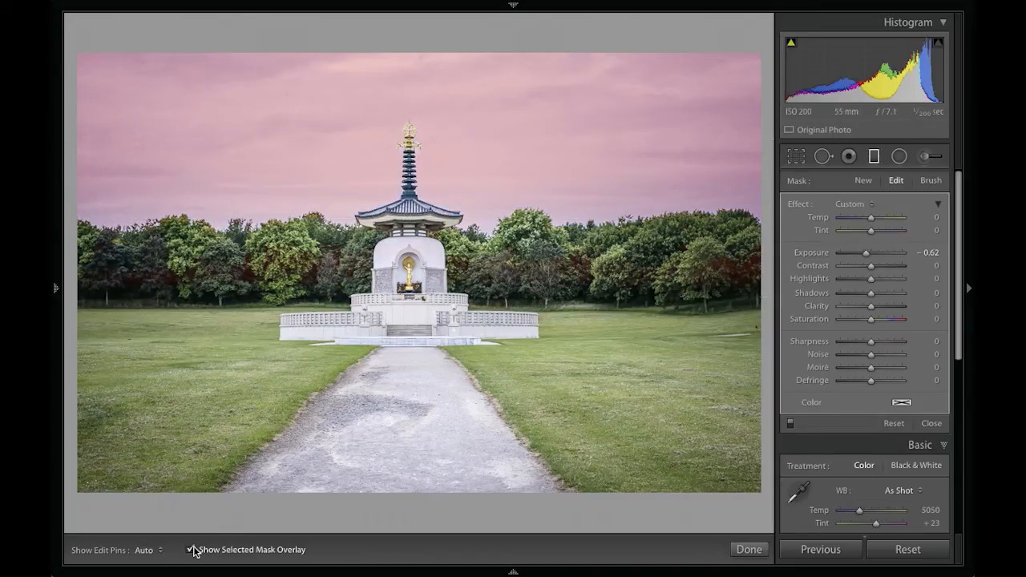
Hide the mask overlay and narrow the sky filter's gradient, lowering its upper edge to the spire's base and raising its lower edge to mid-tree height.
click(190, 550)
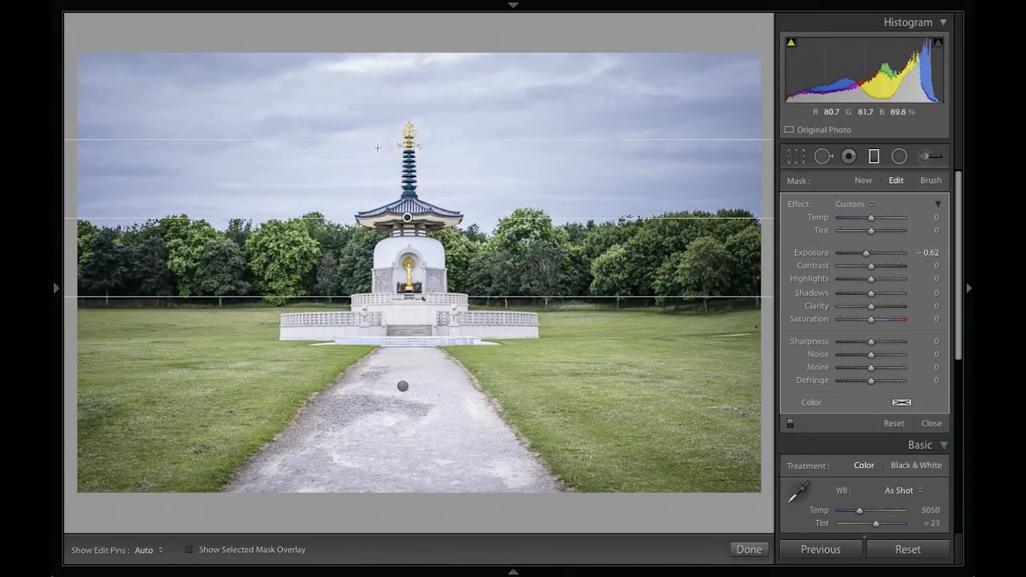
drag(381, 141, 368, 194)
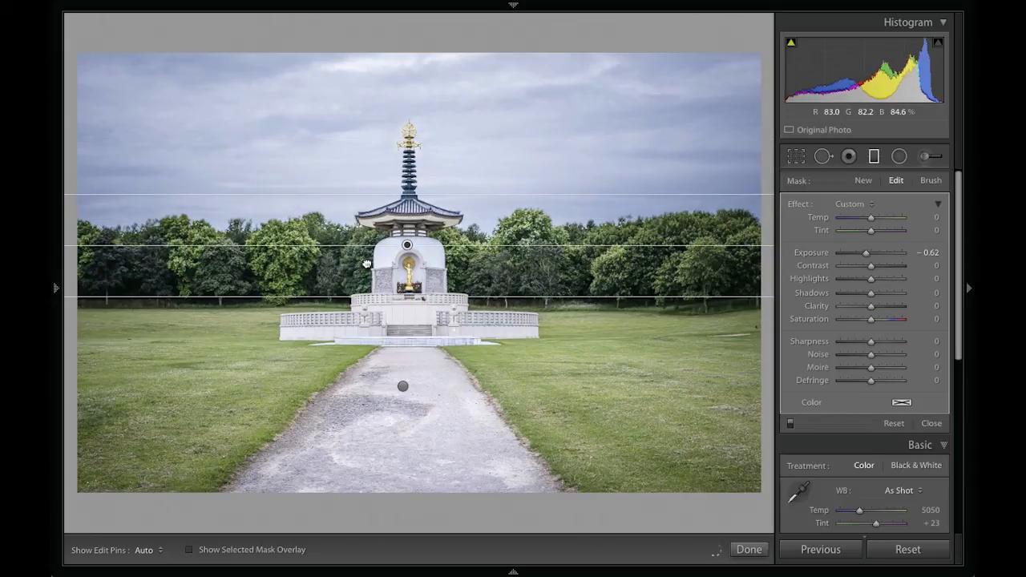
drag(367, 256, 367, 256)
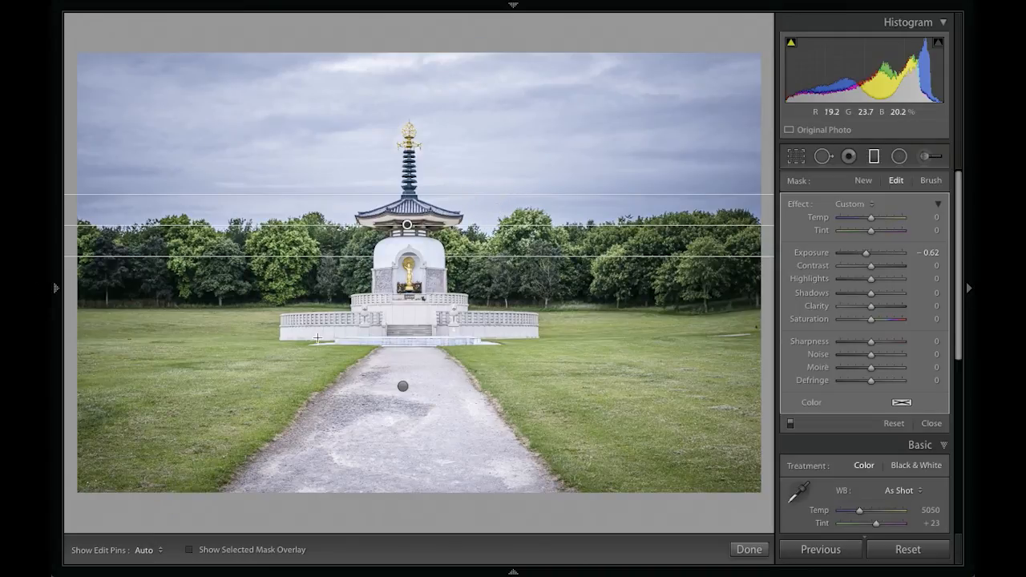
Switch the sky filter to Brush mode and briefly show the mask overlay to check the coverage over the sky, trees and temple.
click(929, 180)
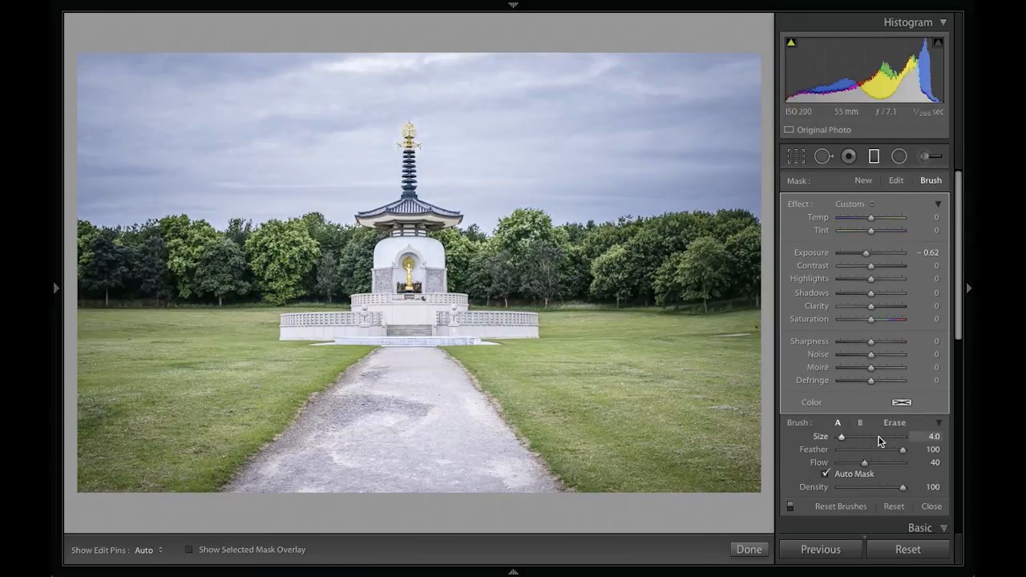
click(189, 549)
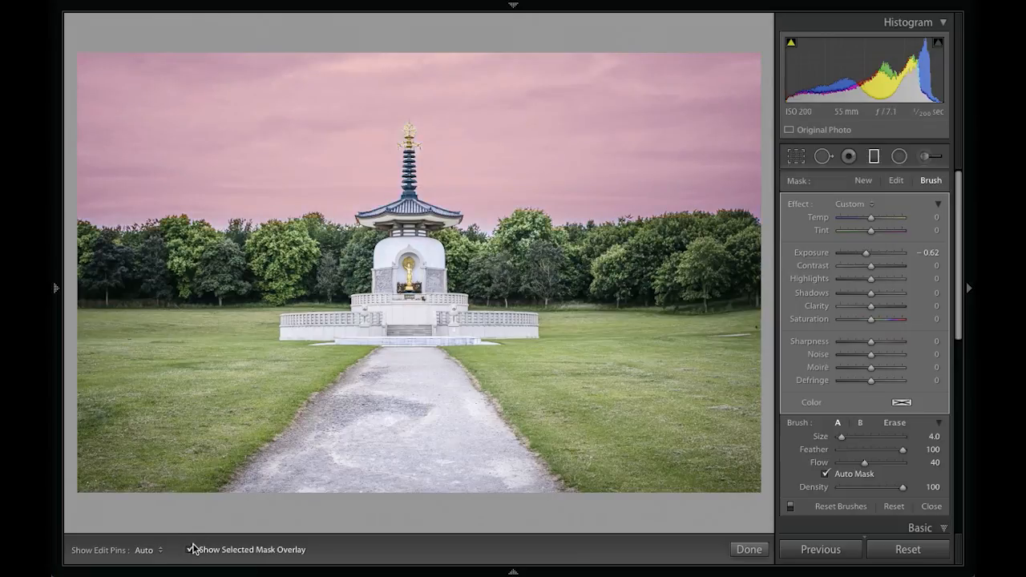
click(190, 550)
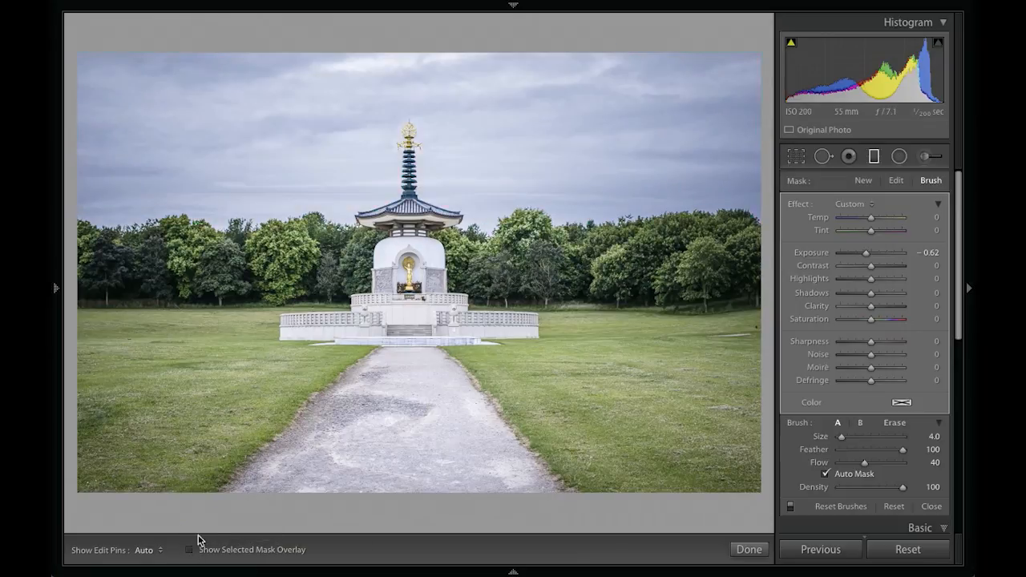